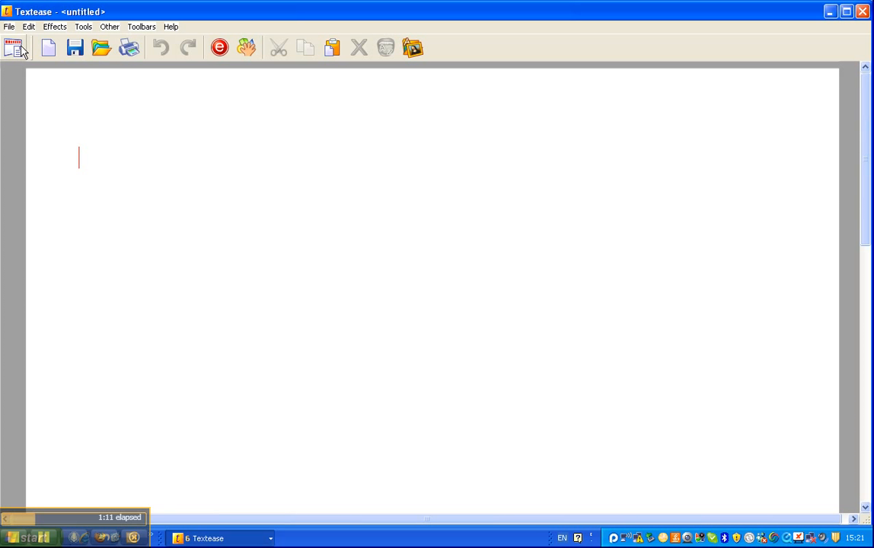
Step: Show the Additional and Spreadsheet toolbars
{"action": "left_click", "coordinate": [20, 48]}
{"action": "left_click", "coordinate": [131, 274]}
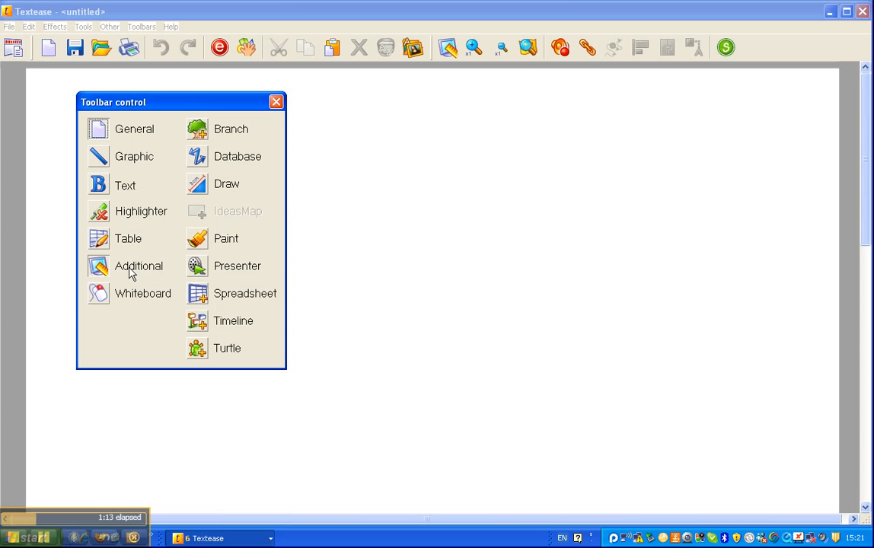
{"action": "left_click", "coordinate": [200, 294]}
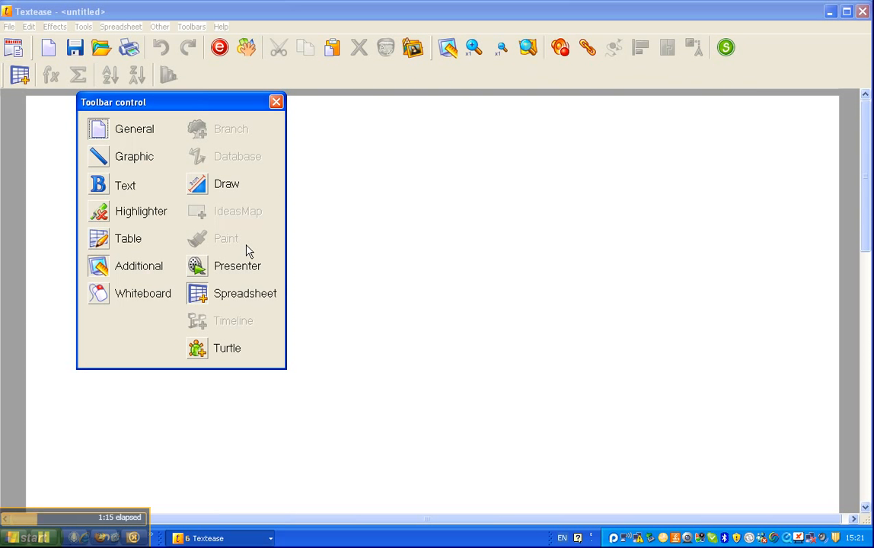
{"action": "left_click", "coordinate": [275, 102]}
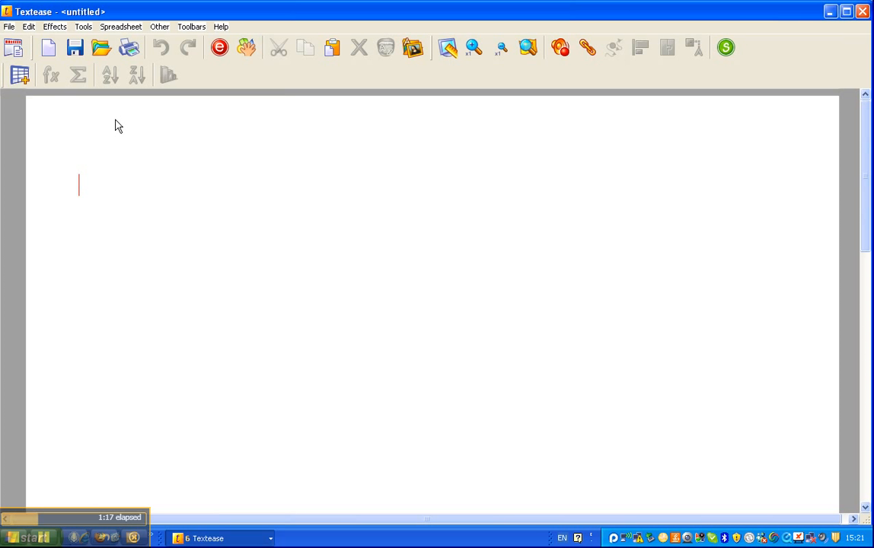
Step: Create a spreadsheet on the page and extend it to three columns and seven rows
{"action": "left_click", "coordinate": [25, 80]}
{"action": "left_click_drag", "start_coordinate": [116, 166], "coordinate": [387, 218]}
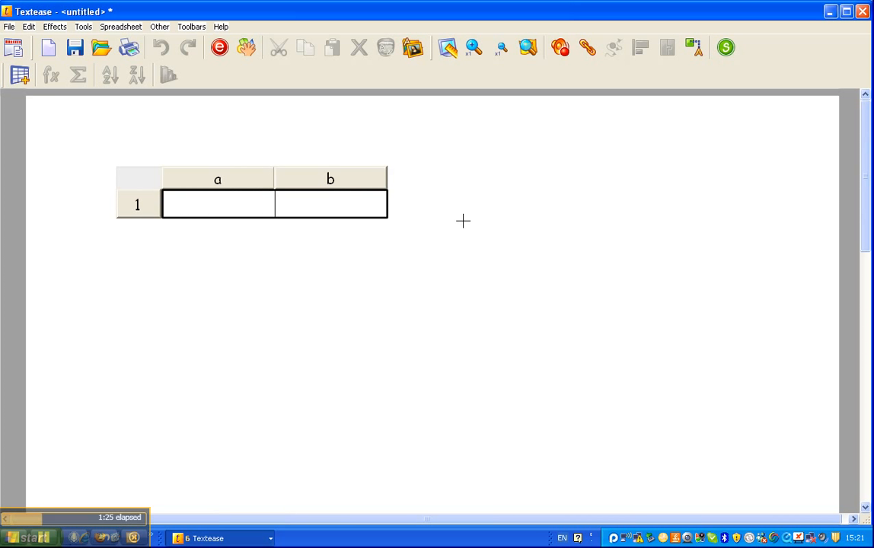
{"action": "left_click_drag", "start_coordinate": [494, 221], "coordinate": [516, 403]}
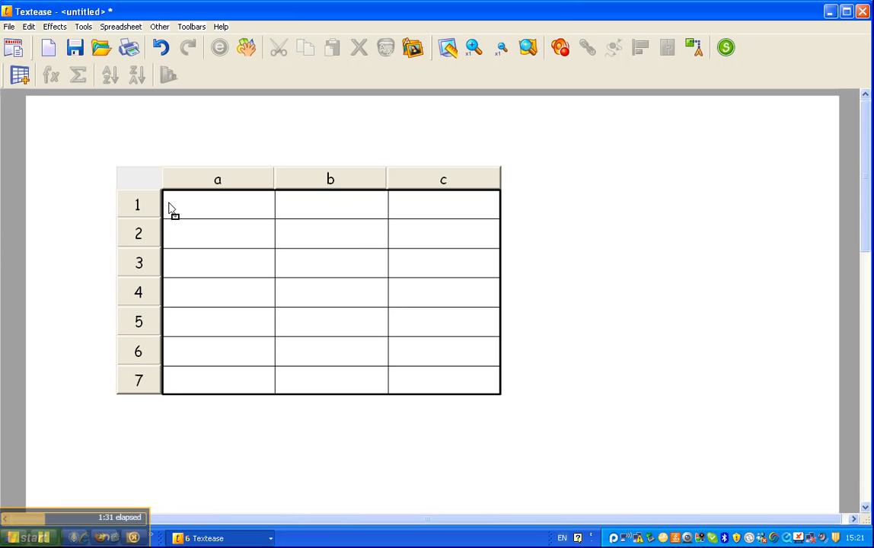
Step: Move the whole spreadsheet closer to the left edge of the page and deselect it
{"action": "left_click_drag", "start_coordinate": [144, 185], "coordinate": [92, 190]}
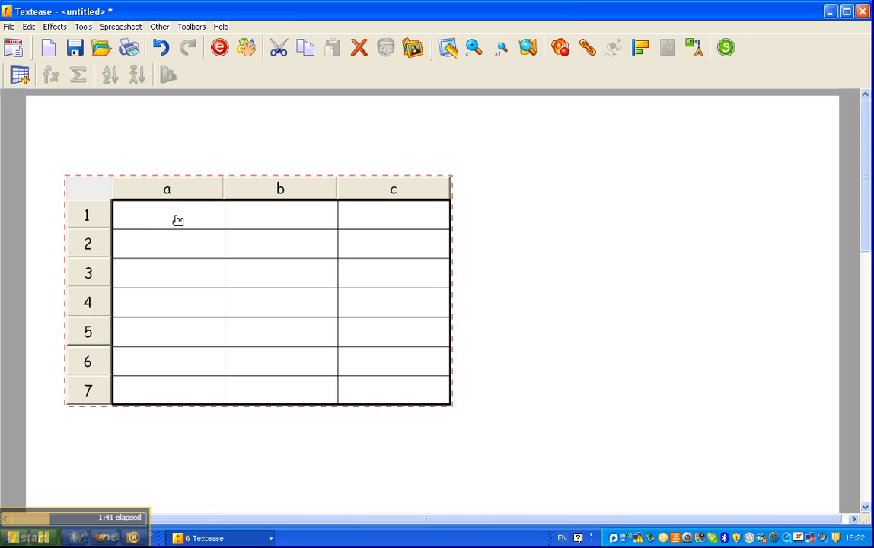
{"action": "left_click_drag", "start_coordinate": [396, 233], "coordinate": [402, 229]}
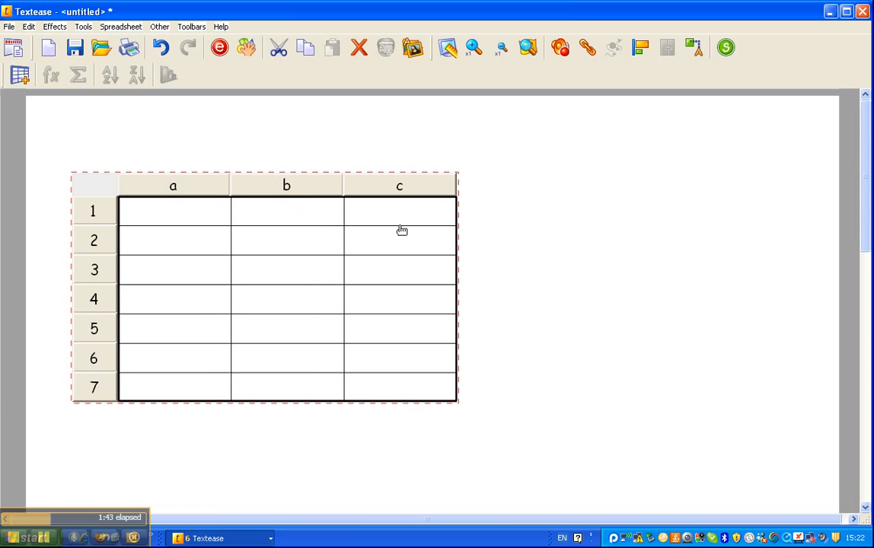
{"action": "left_click", "coordinate": [494, 231]}
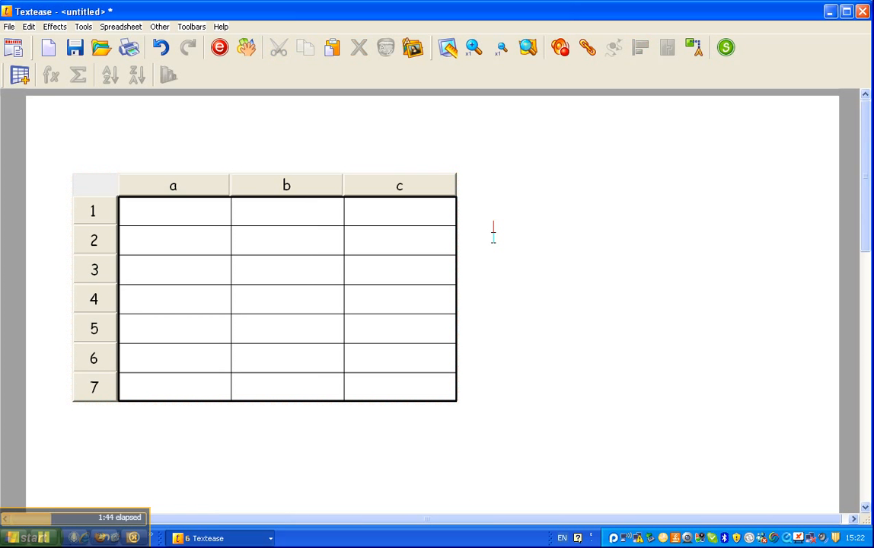
Step: Enter "Fruits" in cell a1 and 1 in cell b1
{"action": "left_click", "coordinate": [217, 214]}
{"action": "type", "text": "Fruits"}
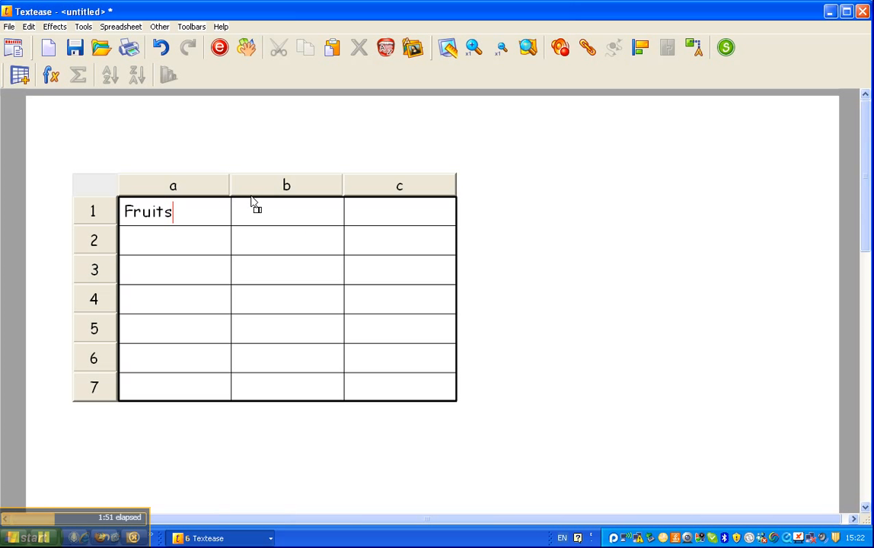
{"action": "left_click", "coordinate": [273, 218]}
{"action": "type", "text": "1"}
Step: Search the Resource Bank for "apple" and place the apples.JPG picture on the page beside the spreadsheet
{"action": "left_click", "coordinate": [171, 245]}
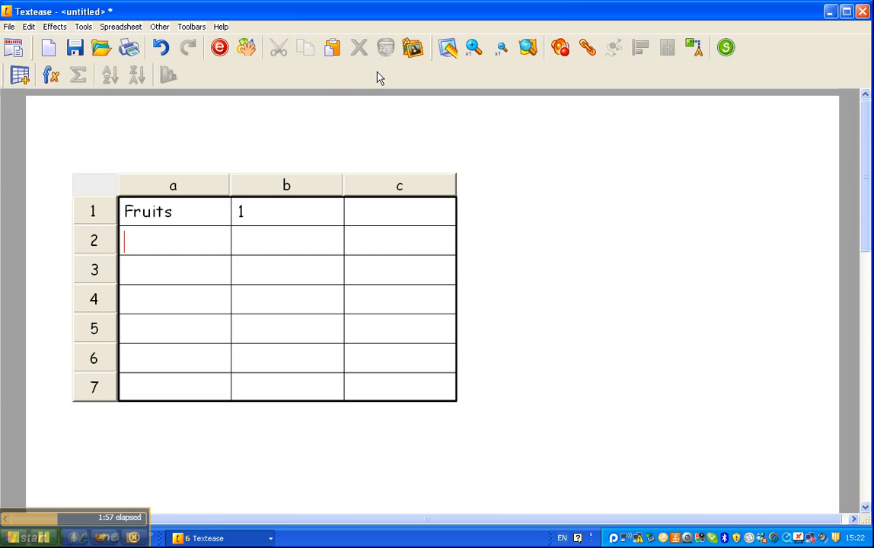
{"action": "left_click", "coordinate": [415, 53]}
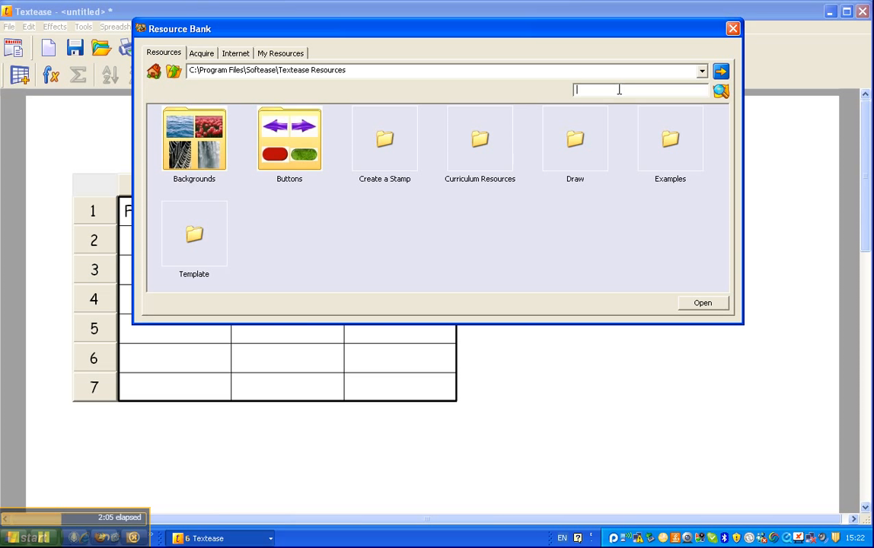
{"action": "key", "text": "Return"}
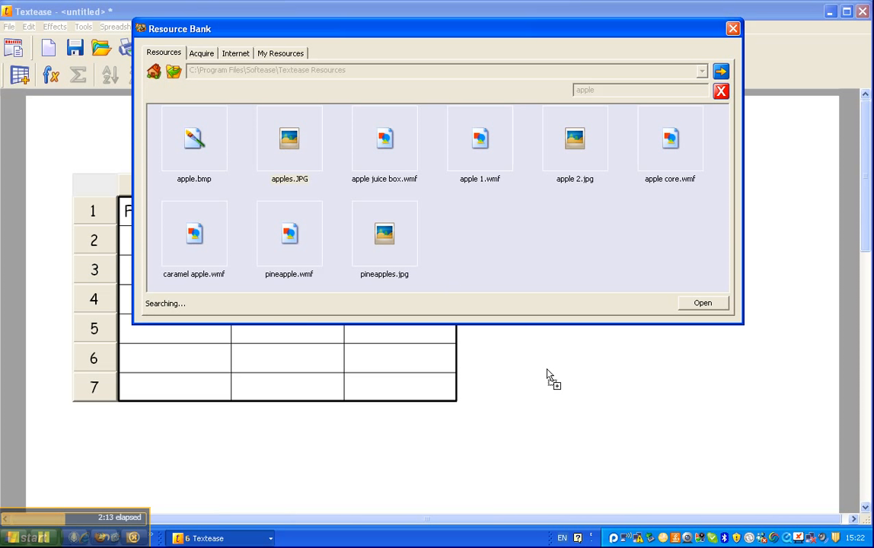
{"action": "left_click_drag", "start_coordinate": [546, 374], "coordinate": [563, 374]}
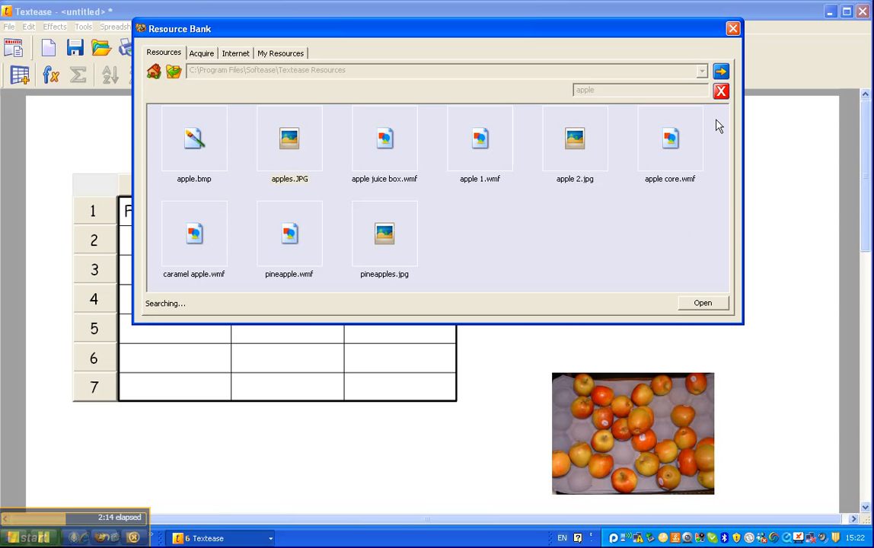
{"action": "left_click", "coordinate": [733, 29]}
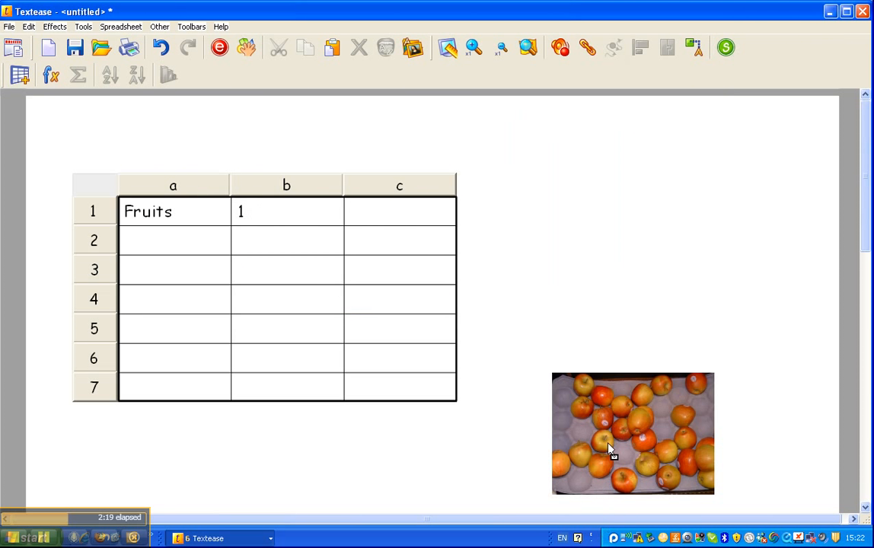
Step: Put the apples picture into cell a2 and scale it down to fit the column's original width
{"action": "left_click_drag", "start_coordinate": [609, 449], "coordinate": [148, 240]}
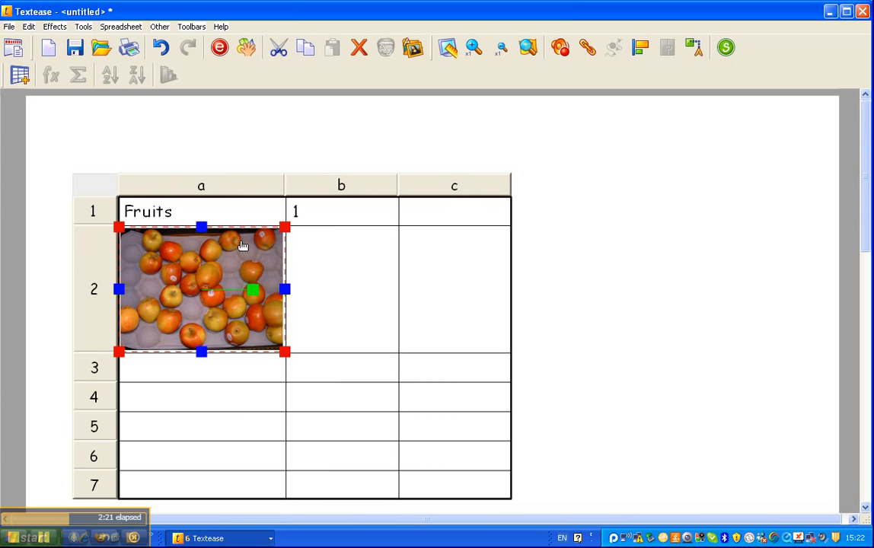
{"action": "left_click_drag", "start_coordinate": [278, 231], "coordinate": [205, 226]}
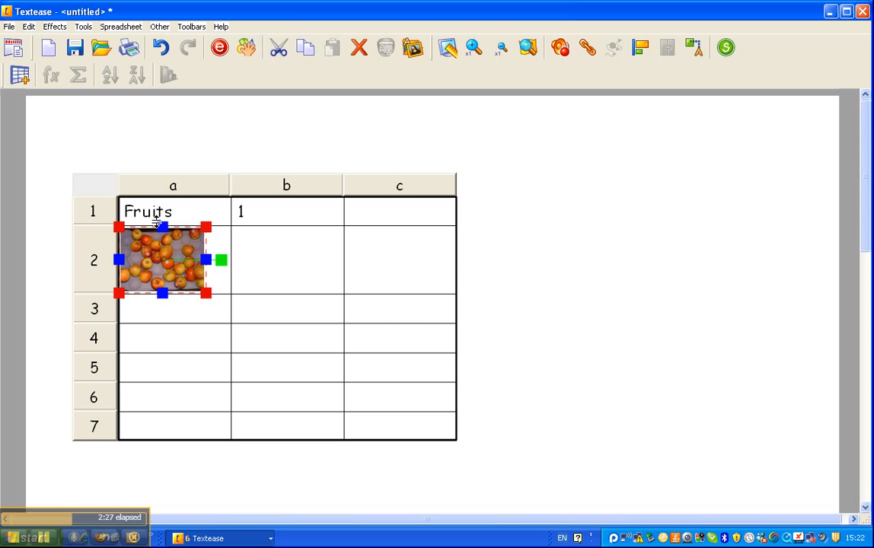
Step: Move the whole spreadsheet towards the middle of the page
{"action": "left_click_drag", "start_coordinate": [101, 189], "coordinate": [210, 186]}
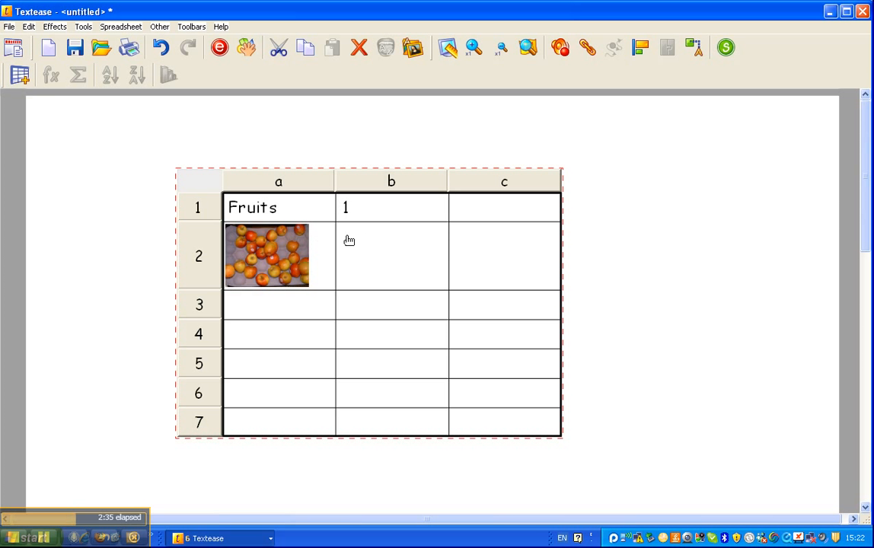
{"action": "left_click", "coordinate": [131, 29]}
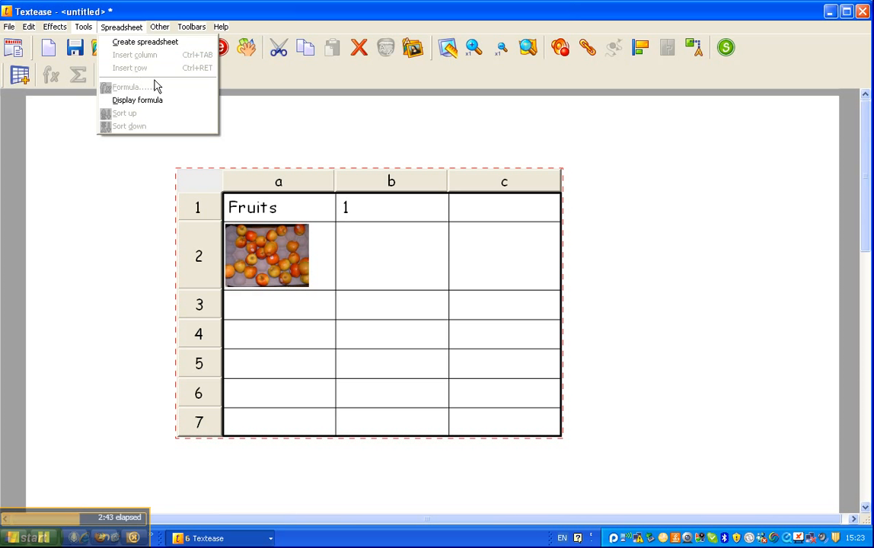
{"action": "left_click", "coordinate": [280, 118]}
{"action": "left_click", "coordinate": [378, 204]}
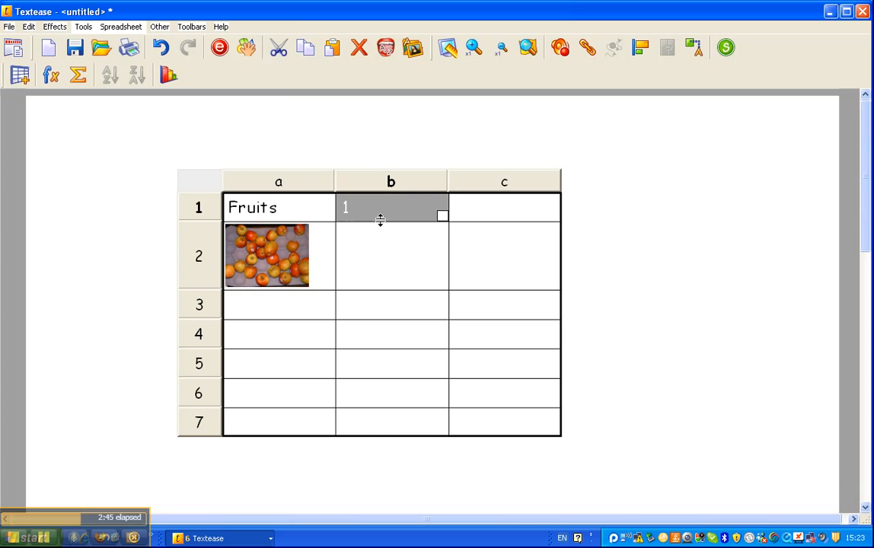
{"action": "left_click", "coordinate": [312, 217]}
{"action": "left_click", "coordinate": [410, 219]}
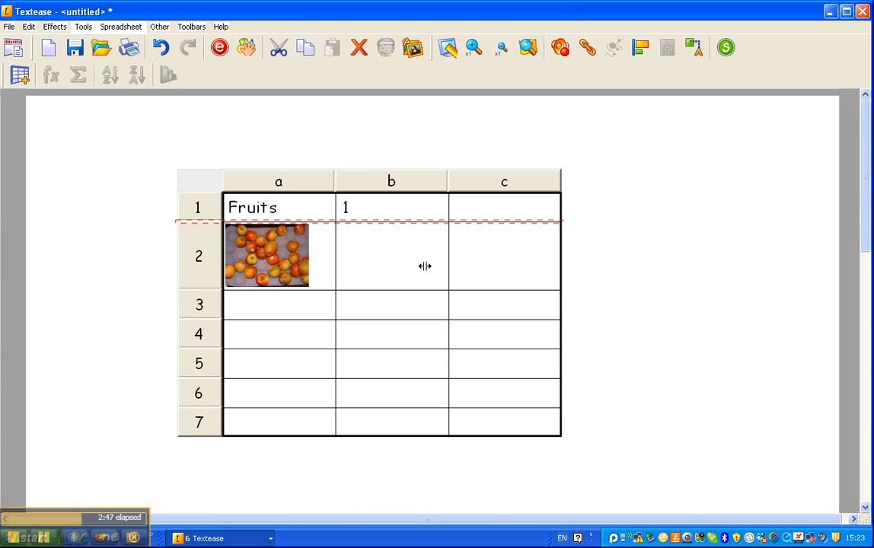
Step: Give the "Fruits" cell a1 a yellow fill colour
{"action": "left_click", "coordinate": [290, 206]}
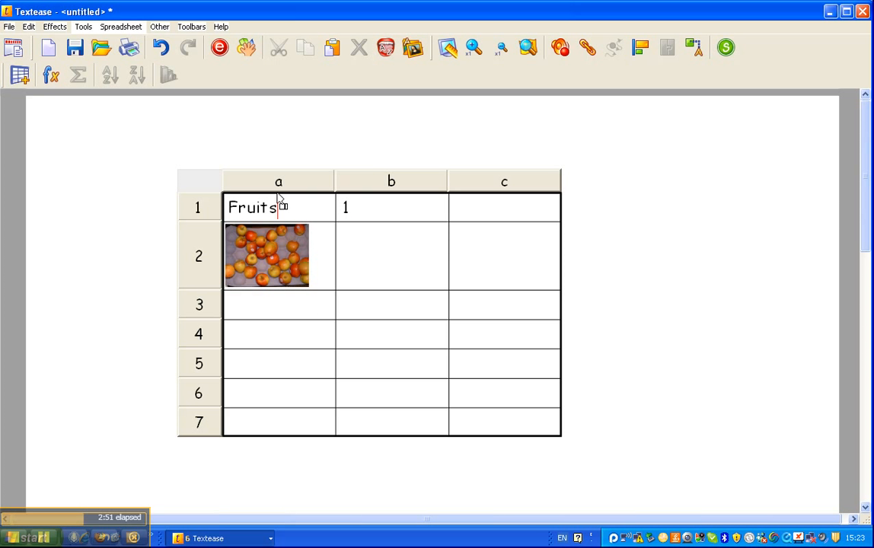
{"action": "left_click", "coordinate": [226, 52]}
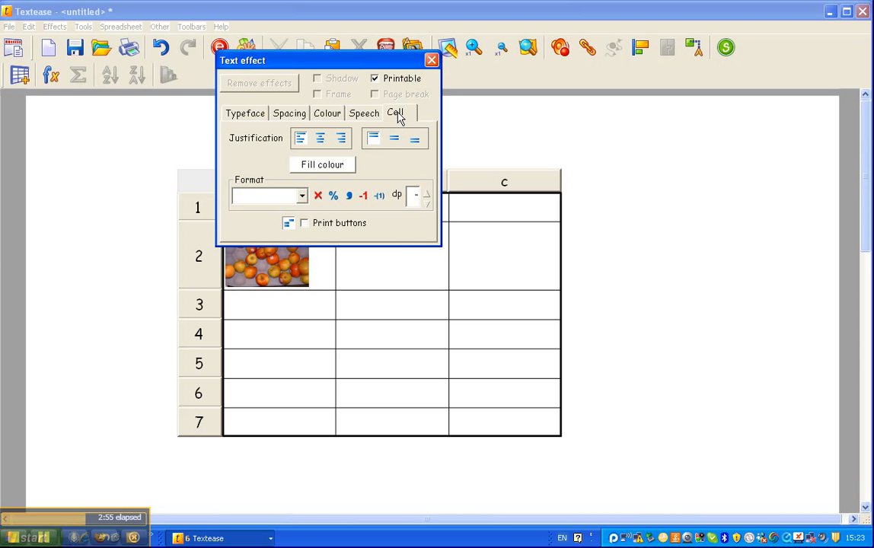
{"action": "left_click", "coordinate": [337, 167]}
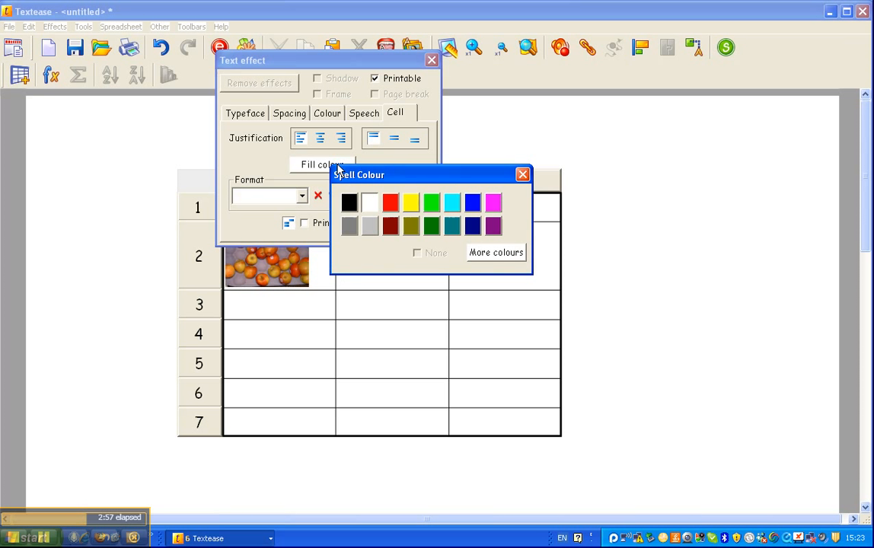
{"action": "left_click", "coordinate": [412, 204]}
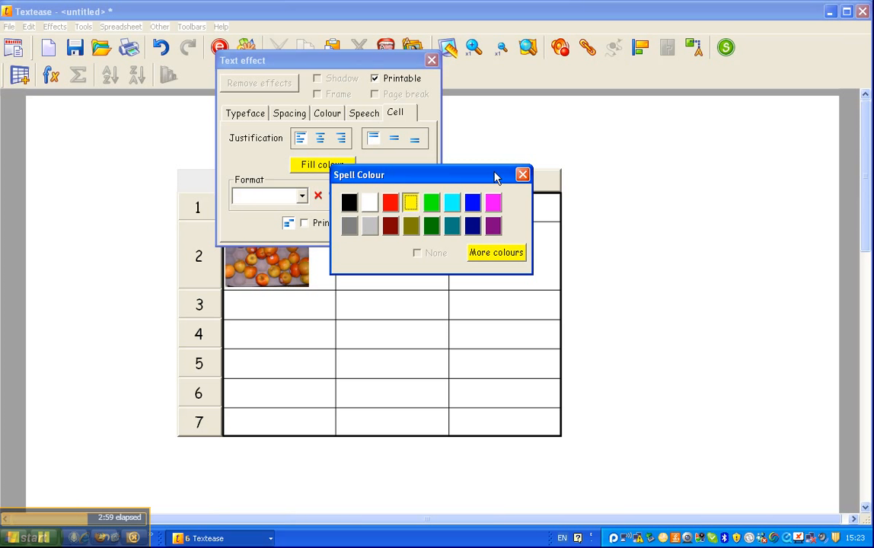
{"action": "left_click", "coordinate": [523, 175]}
{"action": "left_click", "coordinate": [432, 61]}
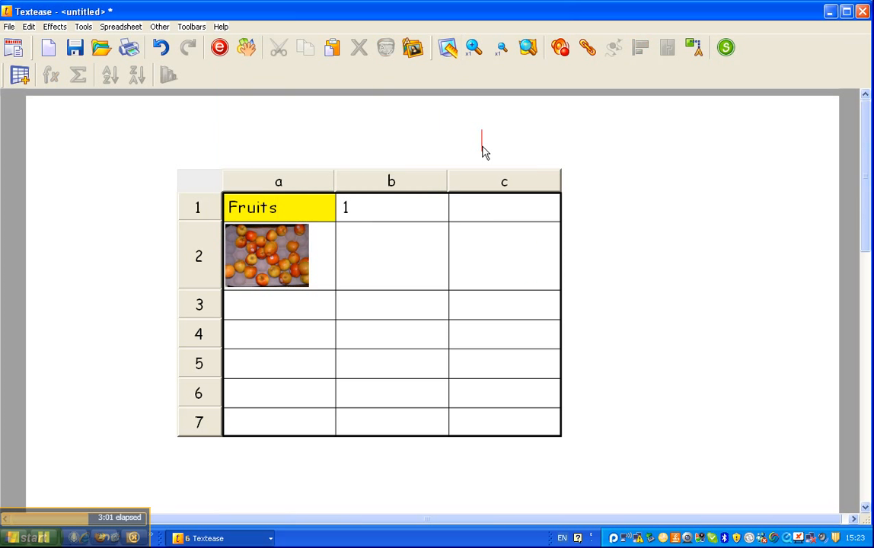
Step: Give the whole of column b a red fill colour
{"action": "left_click", "coordinate": [390, 182]}
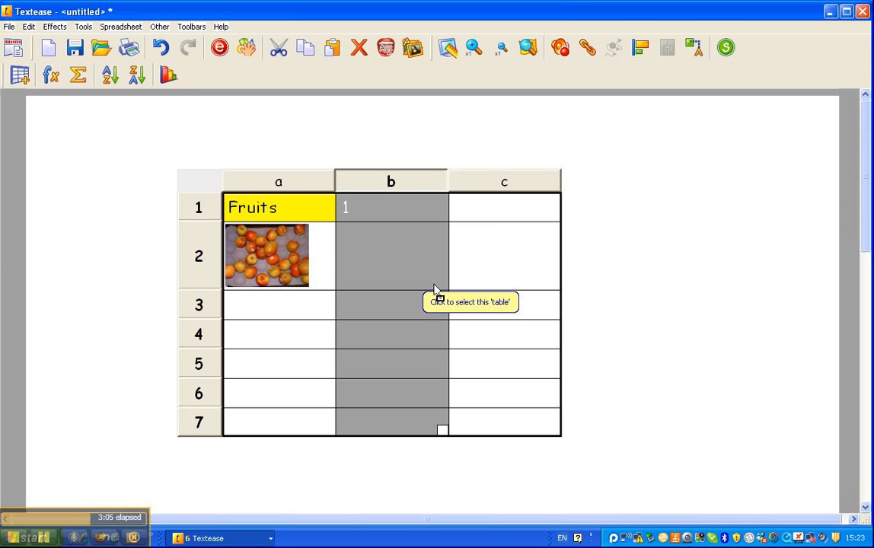
{"action": "left_click", "coordinate": [219, 47]}
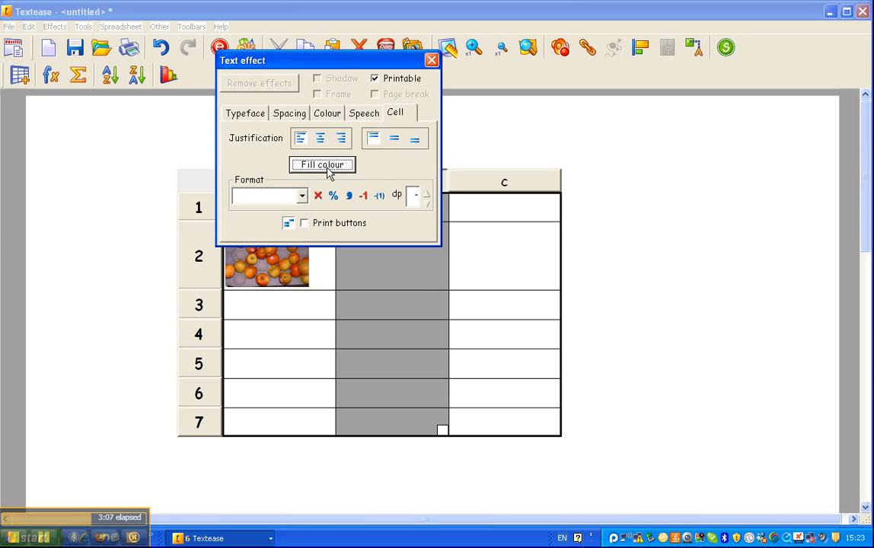
{"action": "left_click", "coordinate": [324, 165]}
{"action": "left_click", "coordinate": [390, 200]}
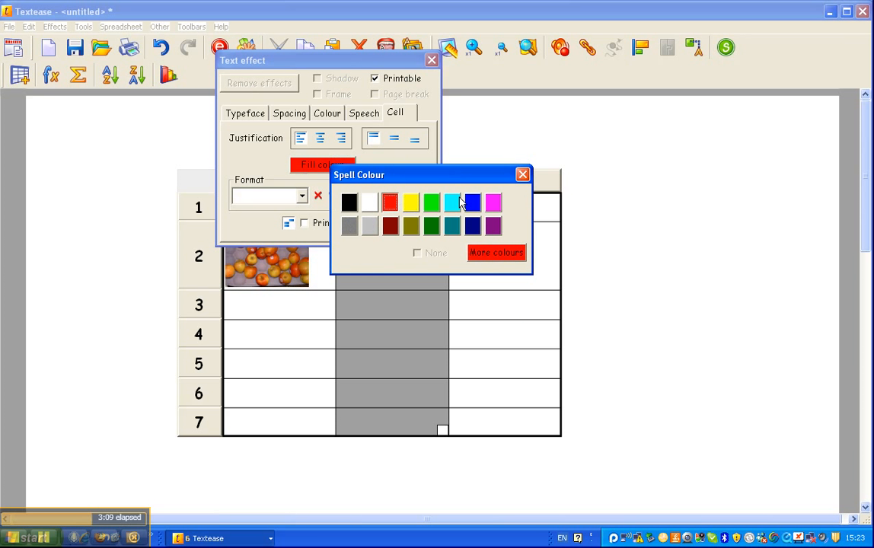
{"action": "left_click", "coordinate": [522, 175]}
{"action": "left_click", "coordinate": [432, 60]}
{"action": "left_click", "coordinate": [488, 137]}
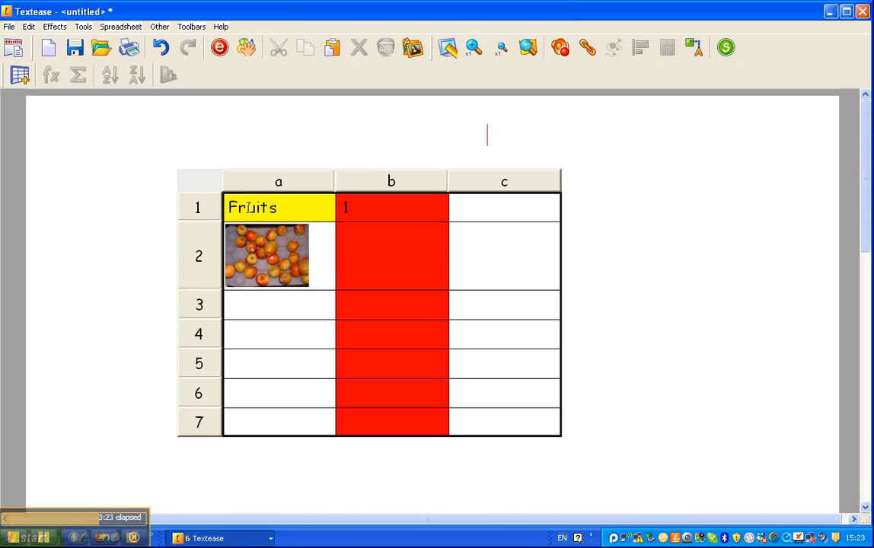
Step: Centre the contents of column a horizontally, trying the left and right justification options as well
{"action": "left_click", "coordinate": [287, 182]}
{"action": "left_click", "coordinate": [219, 48]}
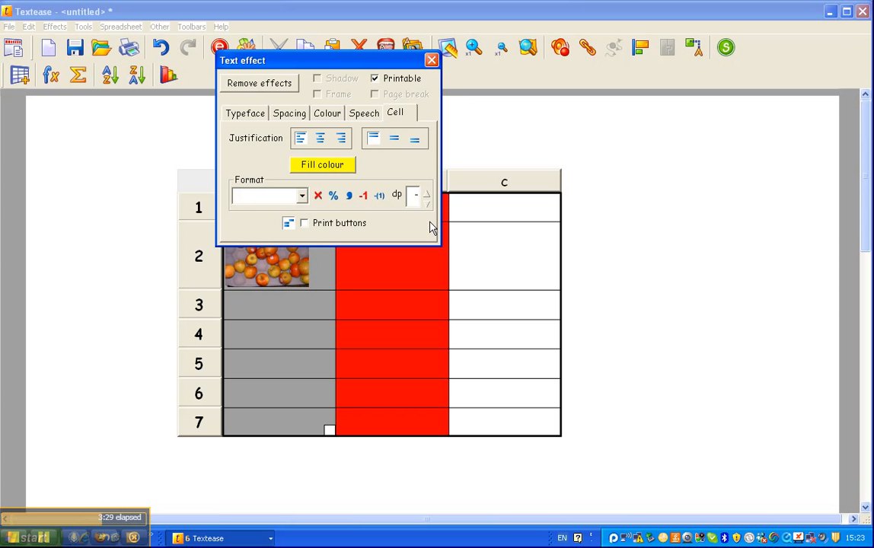
{"action": "left_click", "coordinate": [303, 144]}
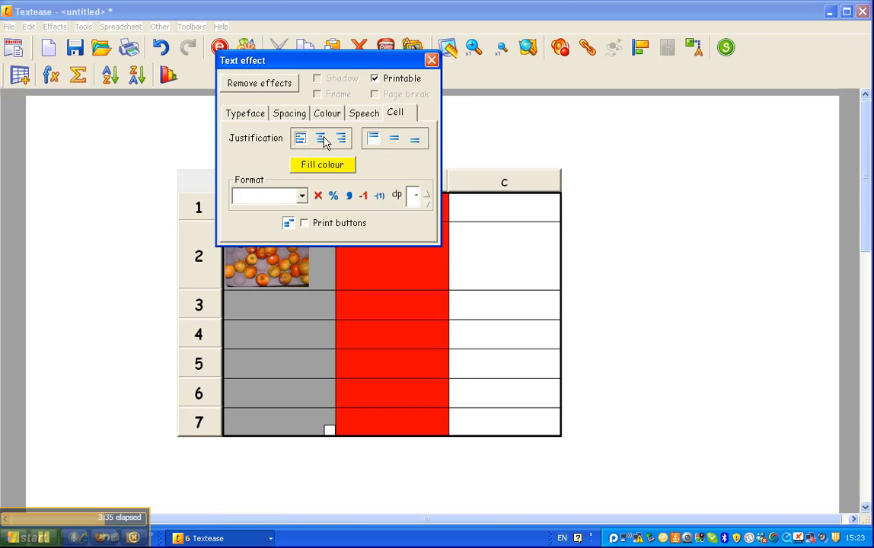
{"action": "left_click", "coordinate": [321, 139]}
{"action": "left_click_drag", "start_coordinate": [293, 59], "coordinate": [427, 58]}
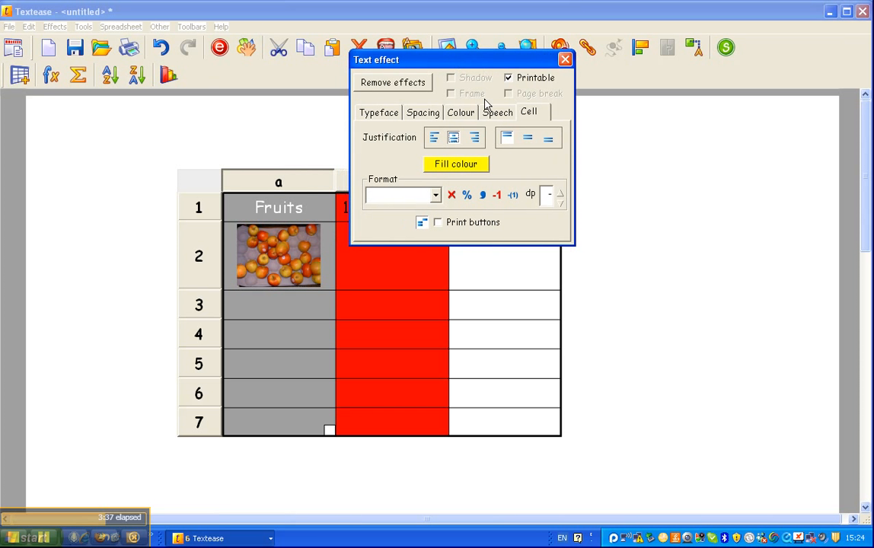
{"action": "left_click", "coordinate": [475, 139]}
{"action": "left_click", "coordinate": [454, 143]}
Step: Set column a's vertical justification to bottom, trying the middle option first, and close the text effect settings
{"action": "left_click", "coordinate": [525, 138]}
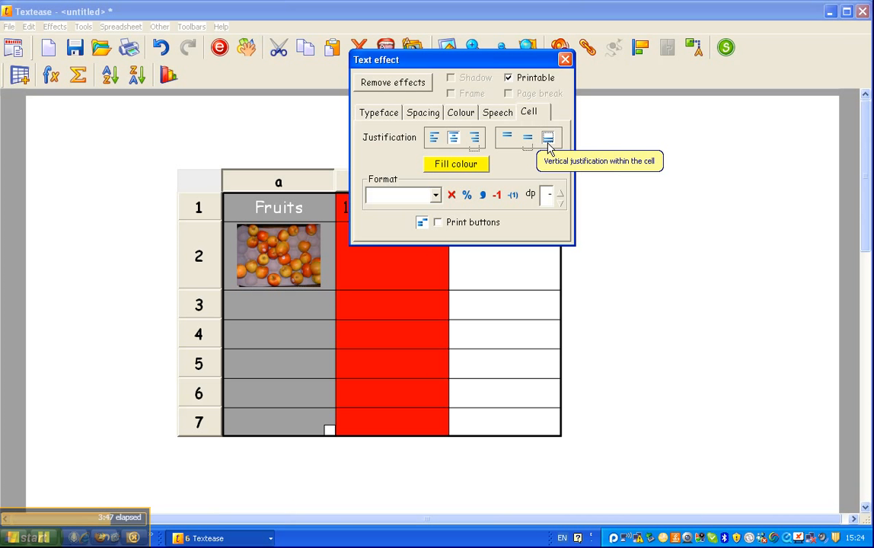
{"action": "left_click", "coordinate": [548, 142]}
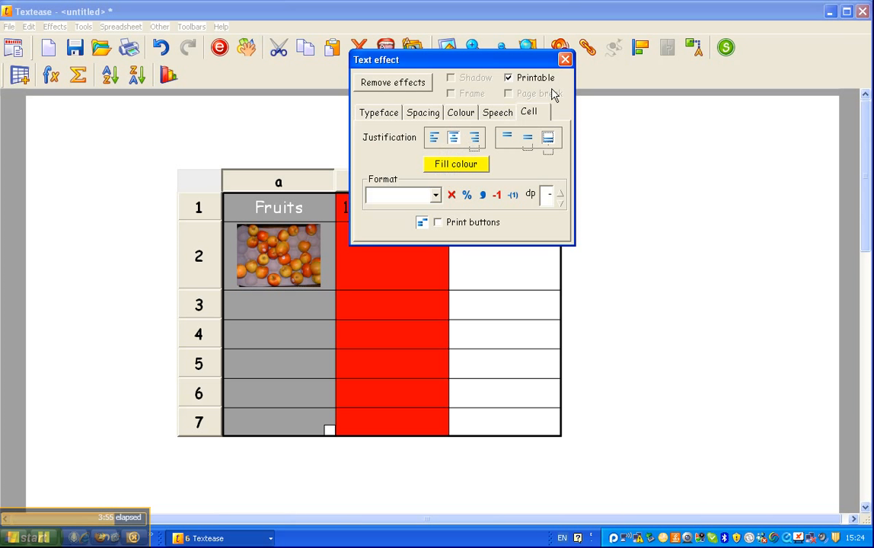
{"action": "left_click", "coordinate": [644, 202]}
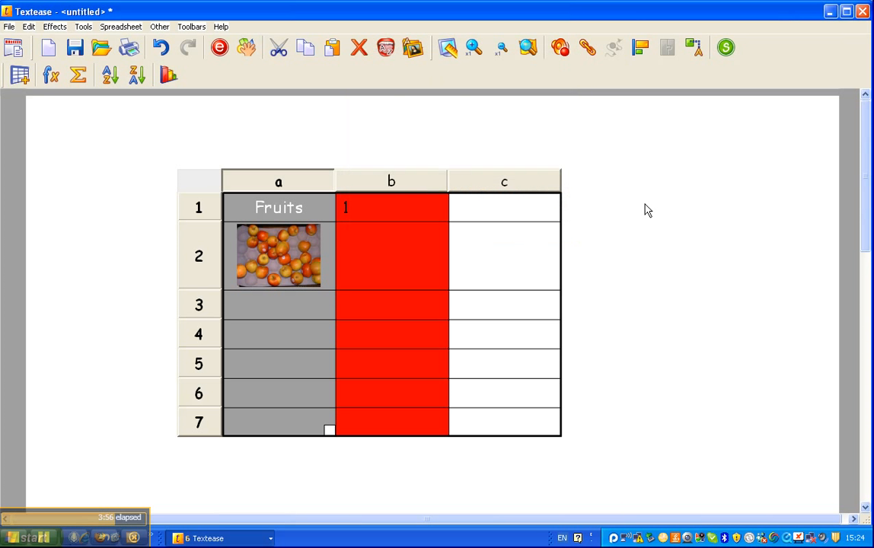
Step: Set the height of the "Fruits" text in cell a1 to 20, close the text effect settings and deselect the text
{"action": "left_click", "coordinate": [312, 212]}
{"action": "left_click_drag", "start_coordinate": [311, 212], "coordinate": [253, 208]}
{"action": "left_click", "coordinate": [219, 47]}
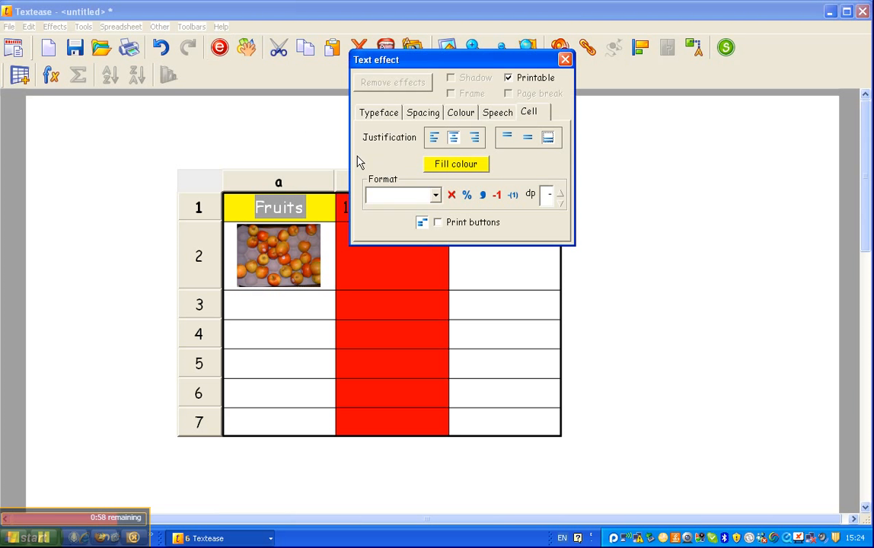
{"action": "left_click", "coordinate": [393, 117]}
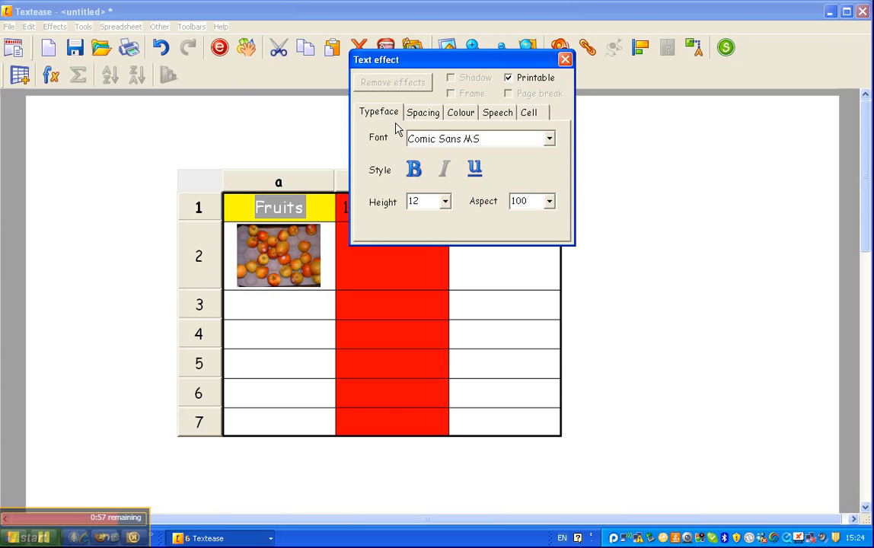
{"action": "left_click", "coordinate": [445, 202]}
{"action": "left_click", "coordinate": [430, 266]}
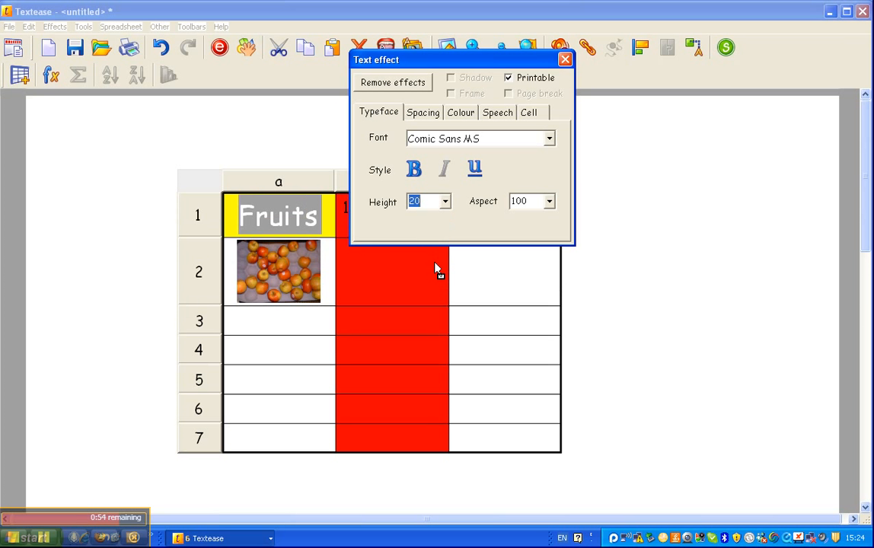
{"action": "left_click", "coordinate": [565, 59]}
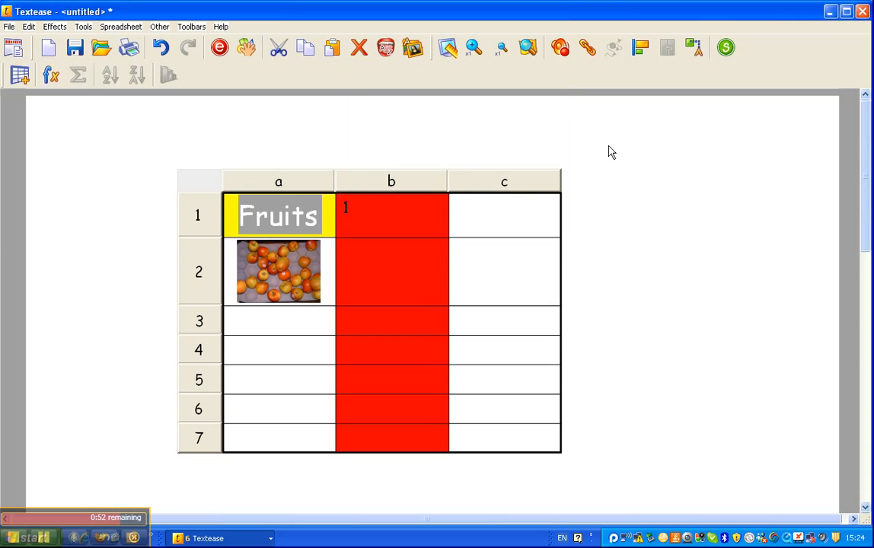
{"action": "left_click", "coordinate": [611, 149]}
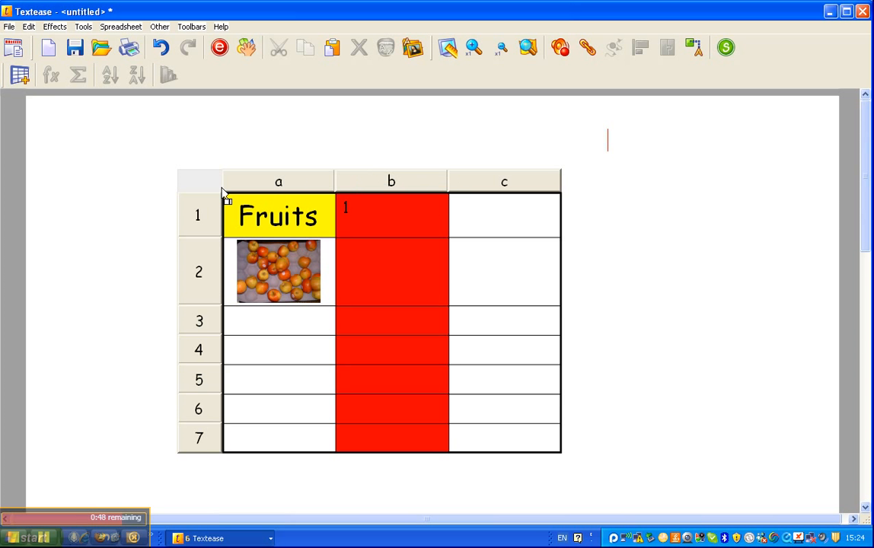
Step: Hide the row and column heading buttons of the whole spreadsheet, toggling them back on once before hiding them again
{"action": "left_click", "coordinate": [206, 193]}
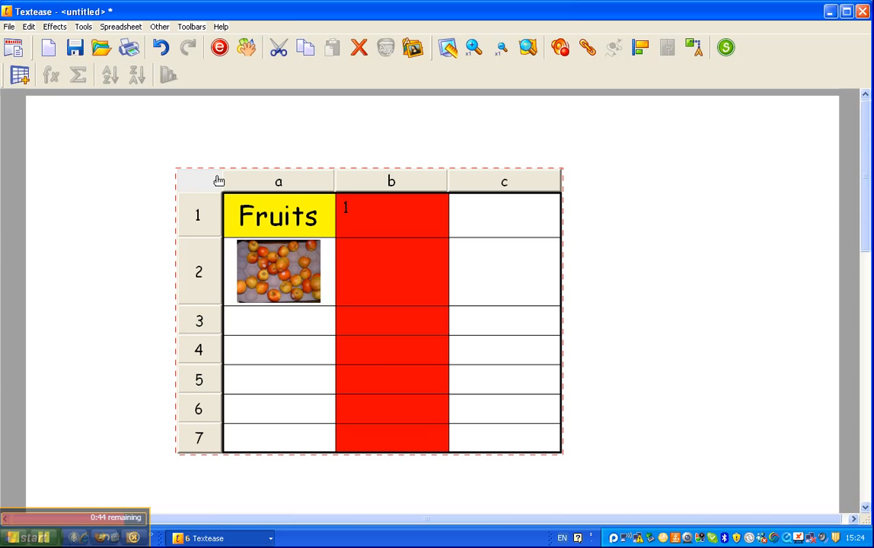
{"action": "left_click", "coordinate": [220, 48]}
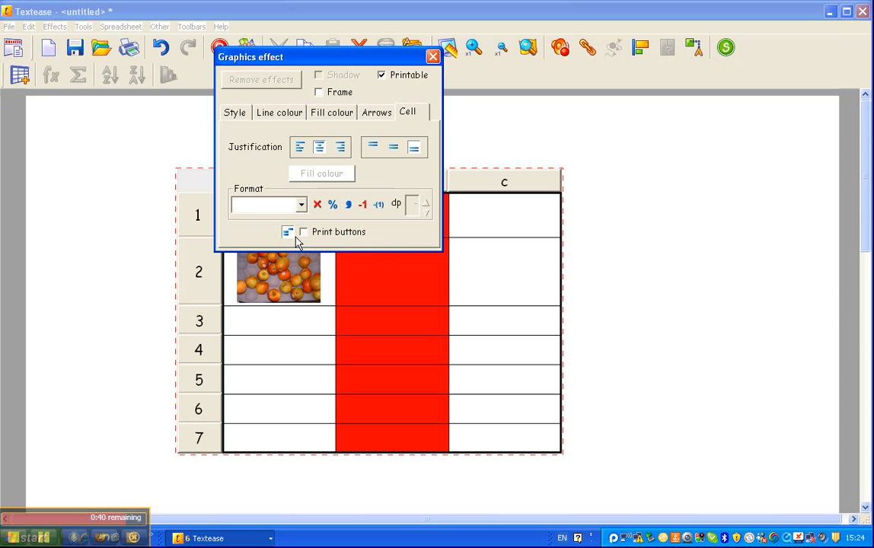
{"action": "left_click_drag", "start_coordinate": [337, 55], "coordinate": [540, 70]}
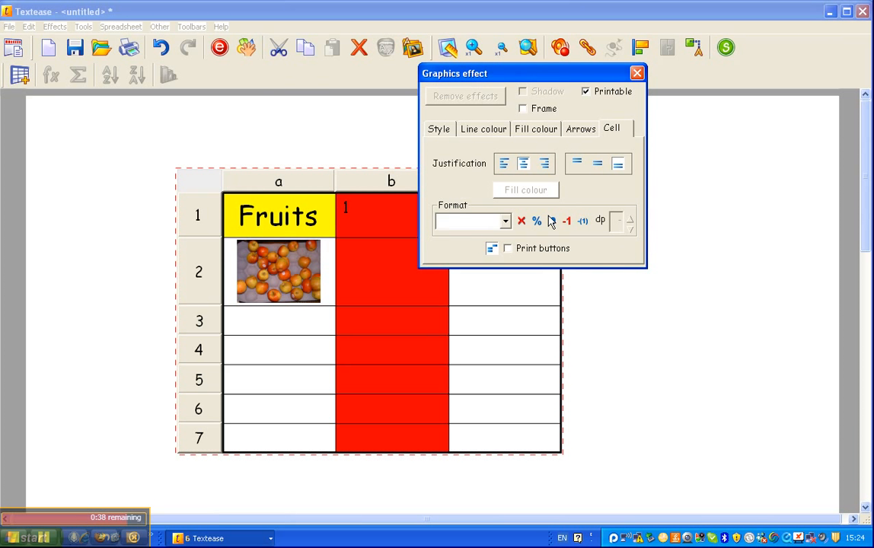
{"action": "left_click", "coordinate": [493, 249]}
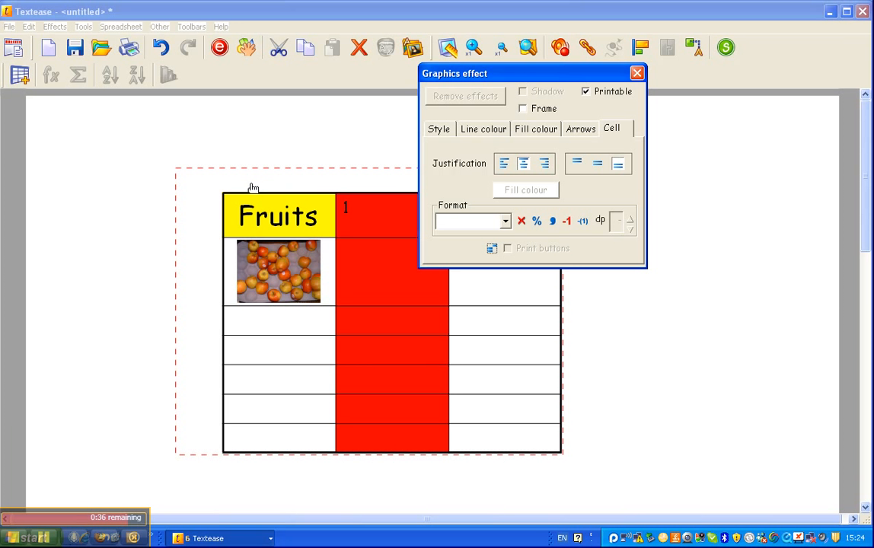
{"action": "left_click", "coordinate": [492, 250]}
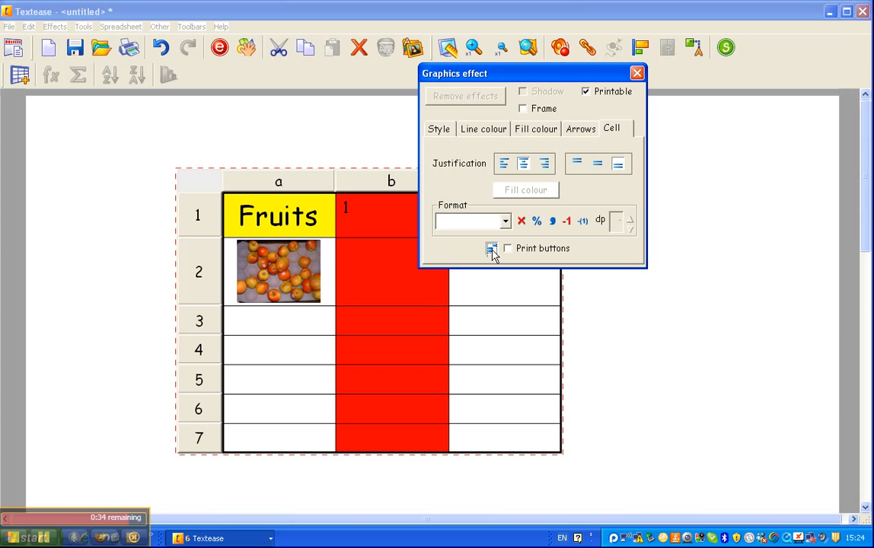
{"action": "left_click", "coordinate": [493, 252]}
Step: View the open Long Jump Distances example as a formatting sample, return to the untitled spreadsheet and close the graphics effect settings
{"action": "left_click", "coordinate": [228, 539]}
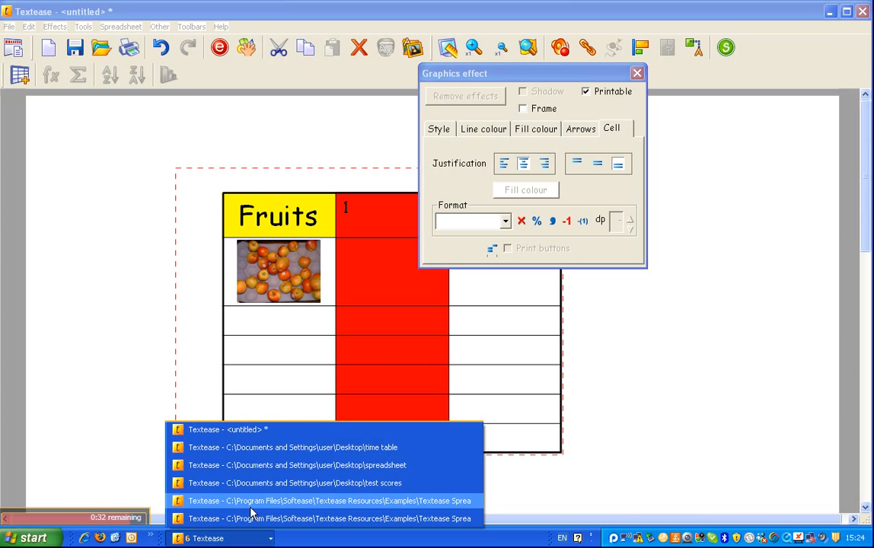
{"action": "left_click", "coordinate": [252, 508]}
{"action": "scroll", "coordinate": [707, 217], "scroll_direction": "up", "scroll_amount": 3}
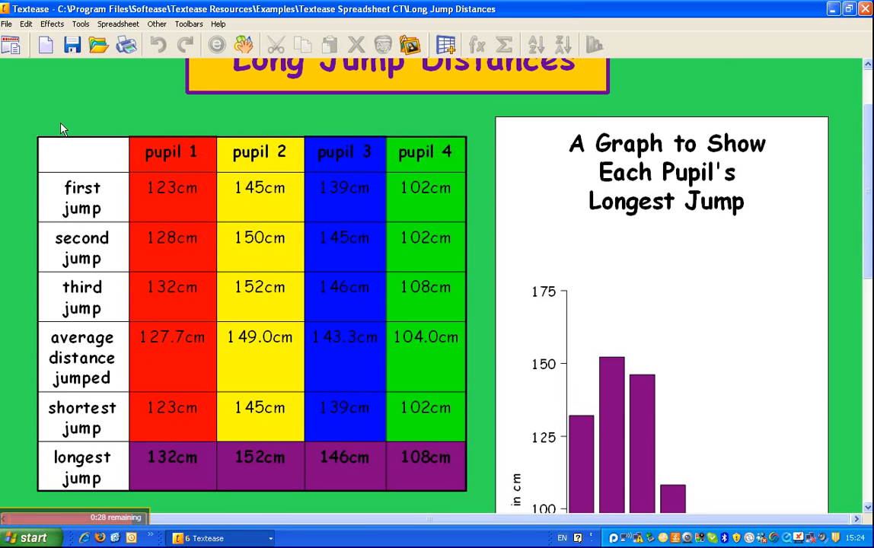
{"action": "left_click", "coordinate": [244, 543]}
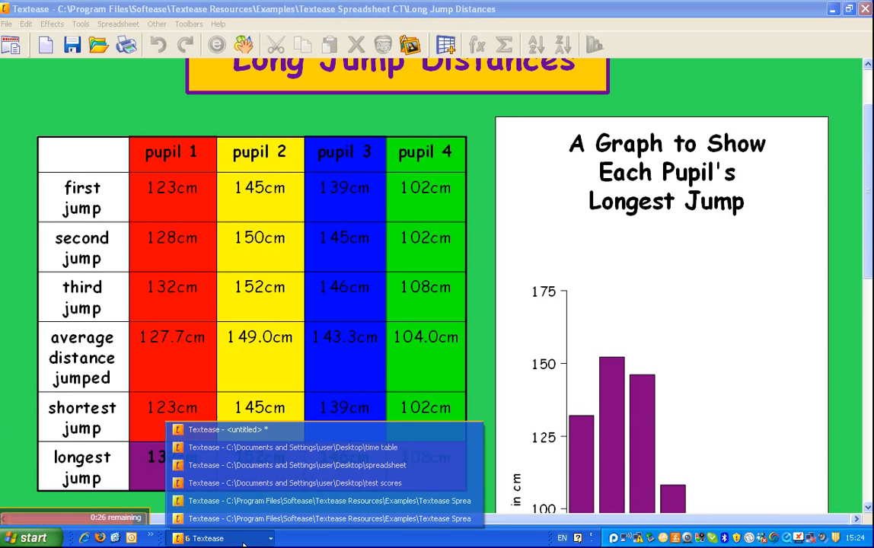
{"action": "left_click", "coordinate": [253, 431]}
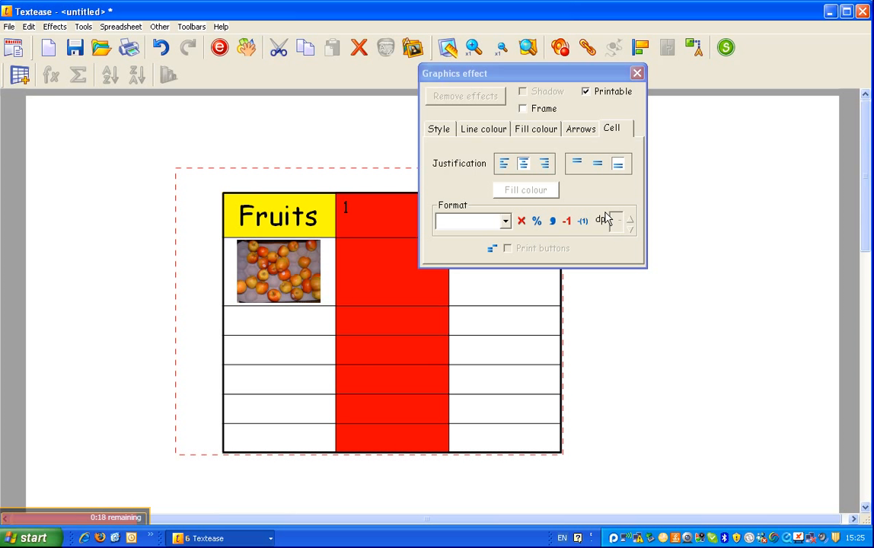
{"action": "left_click", "coordinate": [638, 74]}
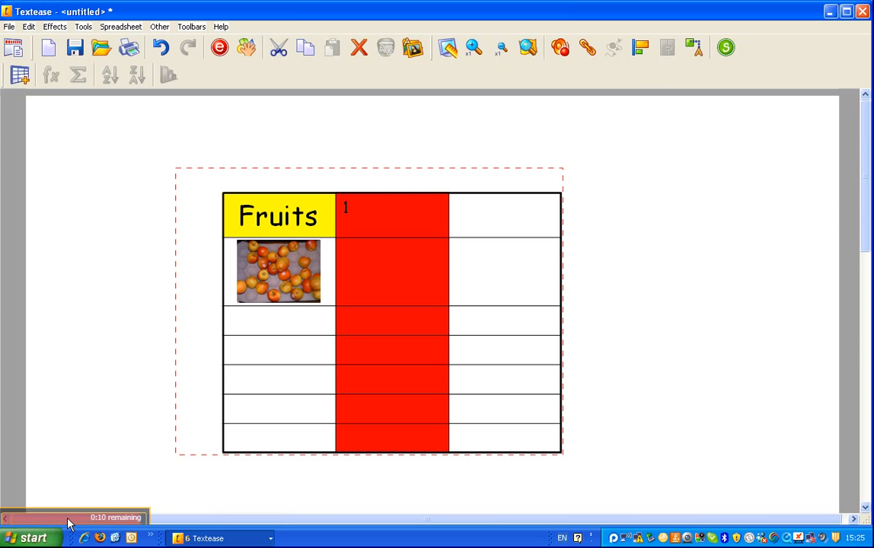
{"action": "left_click_drag", "start_coordinate": [67, 517], "coordinate": [85, 443]}
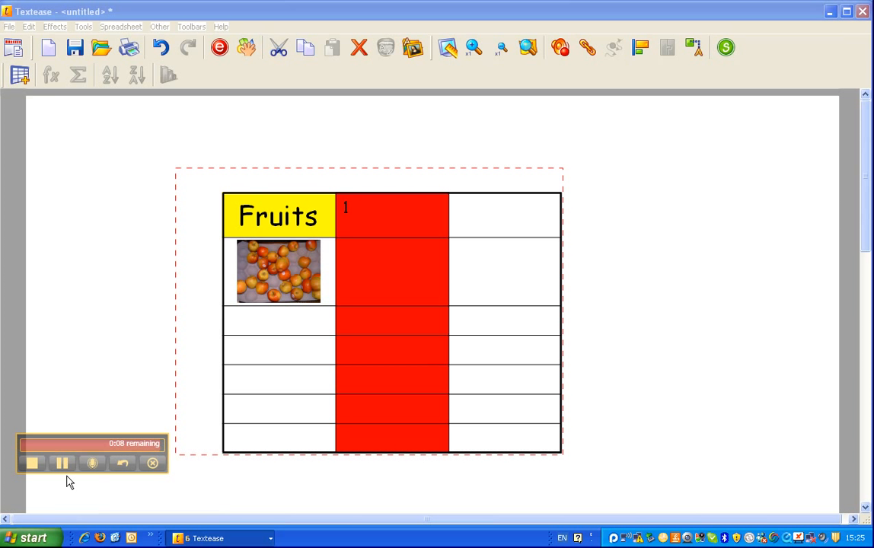